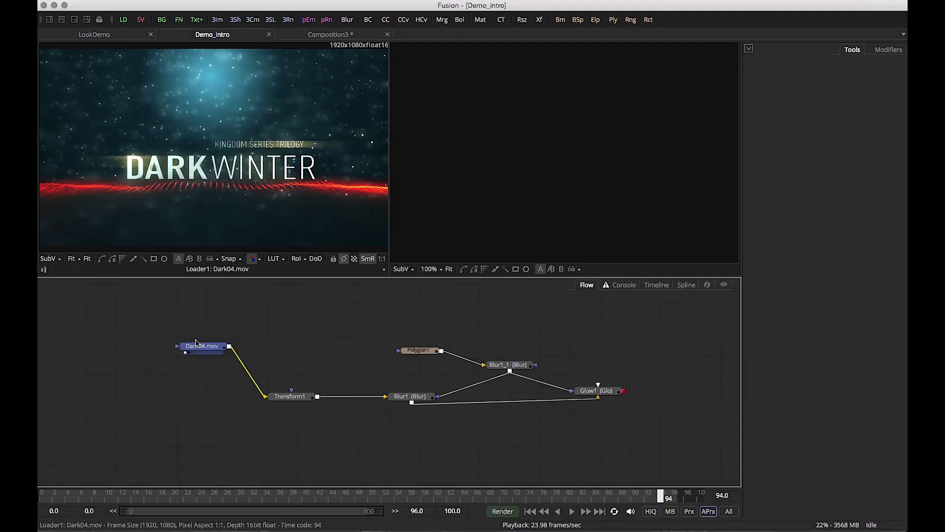
# Select the Dark04.mov loader so its settings appear beside one large viewer.
pyautogui.click(49, 19)
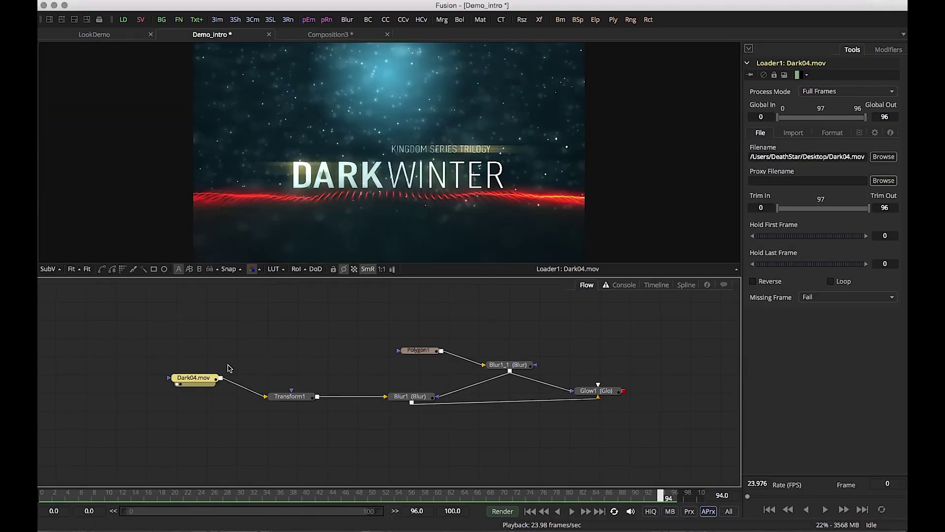
pyautogui.moveTo(197, 378); pyautogui.dragTo(184, 382)
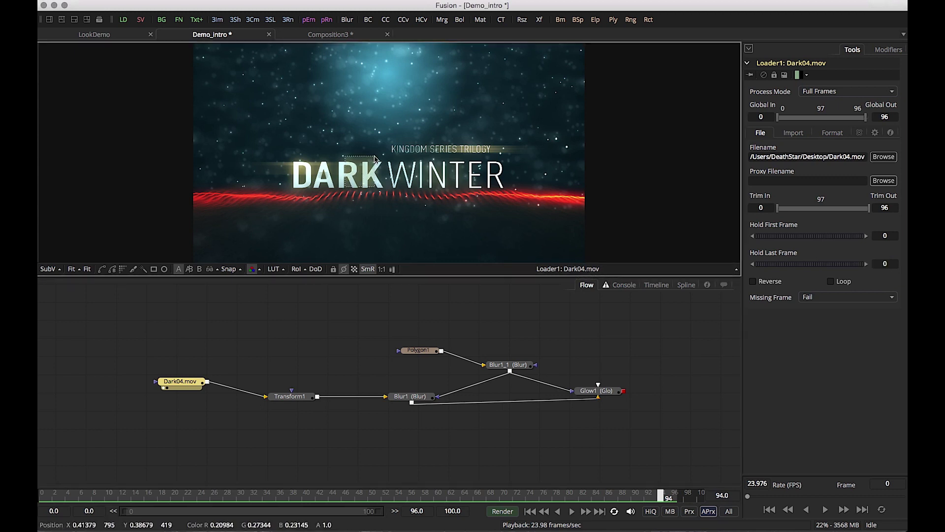
pyautogui.moveTo(347, 186); pyautogui.dragTo(470, 184)
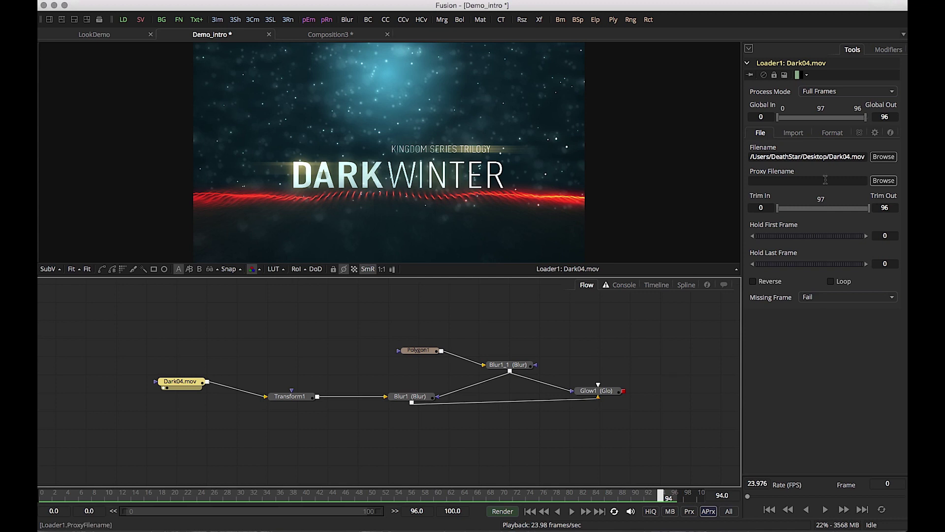
pyautogui.click(803, 135)
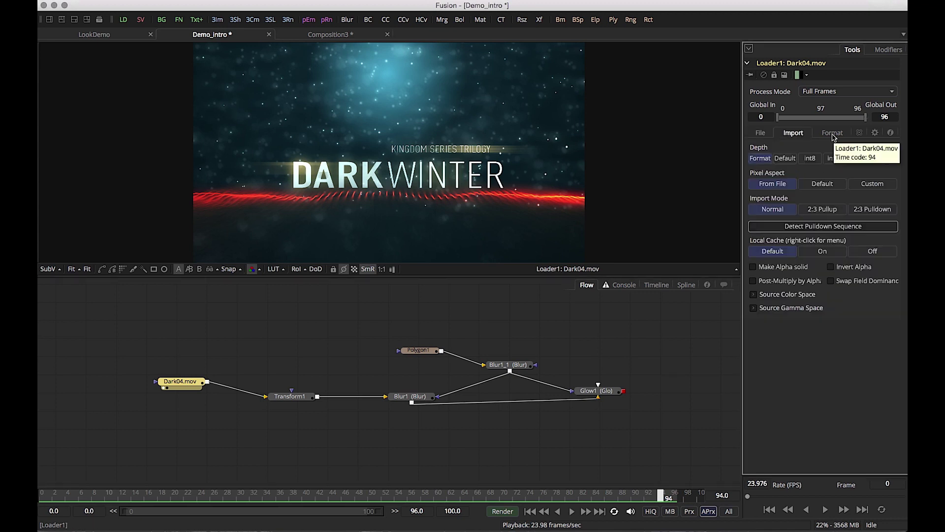
pyautogui.click(760, 134)
pyautogui.click(827, 134)
pyautogui.click(769, 134)
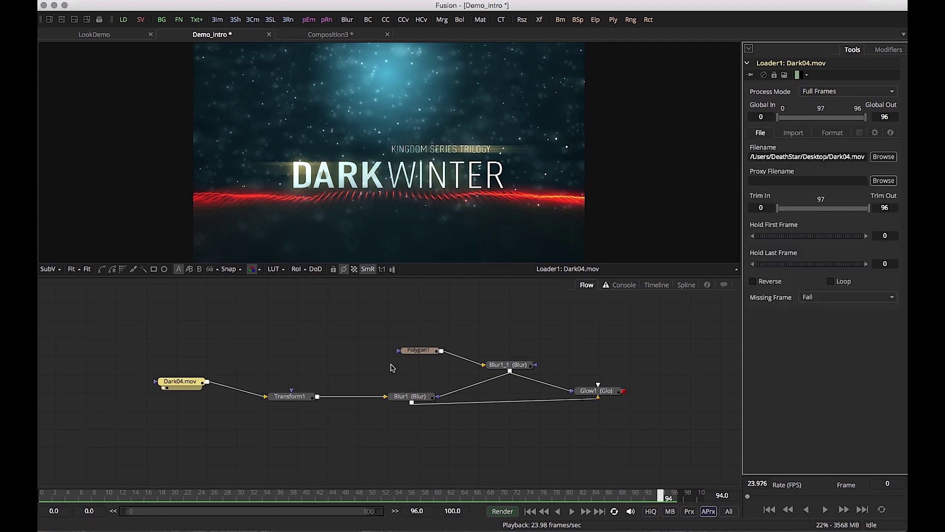
# Line Transform1 up with the loader and view its rotated output in the viewer.
pyautogui.moveTo(295, 402); pyautogui.dragTo(302, 387)
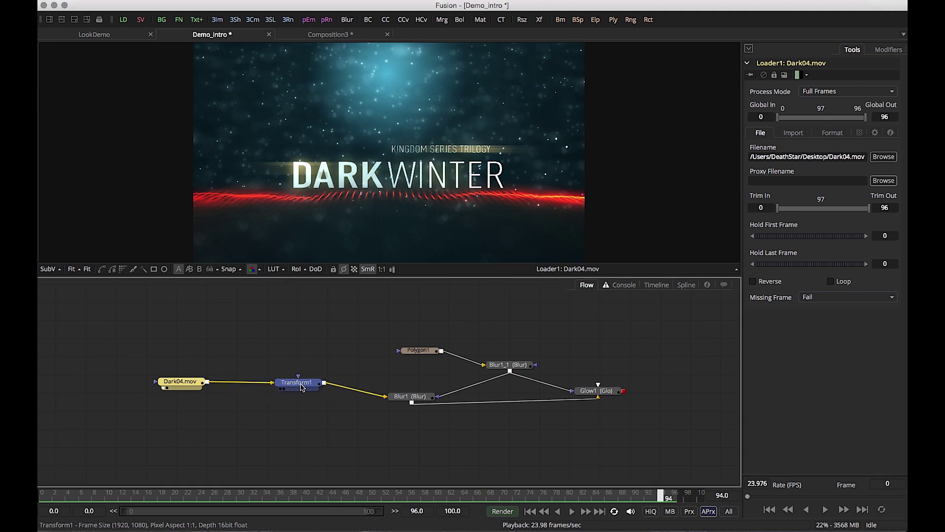
pyautogui.click(302, 388)
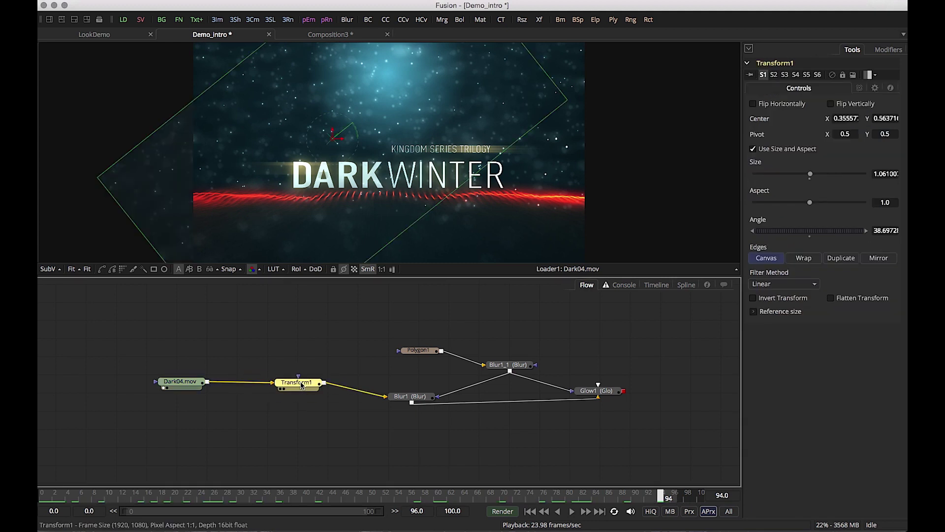
pyautogui.moveTo(302, 385); pyautogui.dragTo(345, 216)
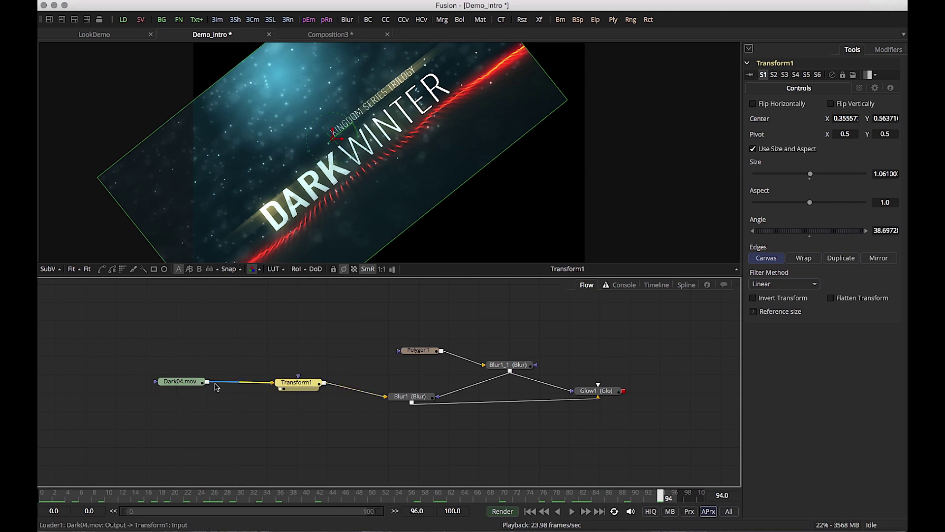
# Compare against the original Dark04.mov footage, then return to Transform1's output and settings.
pyautogui.moveTo(176, 388); pyautogui.dragTo(309, 150)
pyautogui.click(199, 321)
pyautogui.click(177, 384)
pyautogui.moveTo(177, 384); pyautogui.dragTo(181, 383)
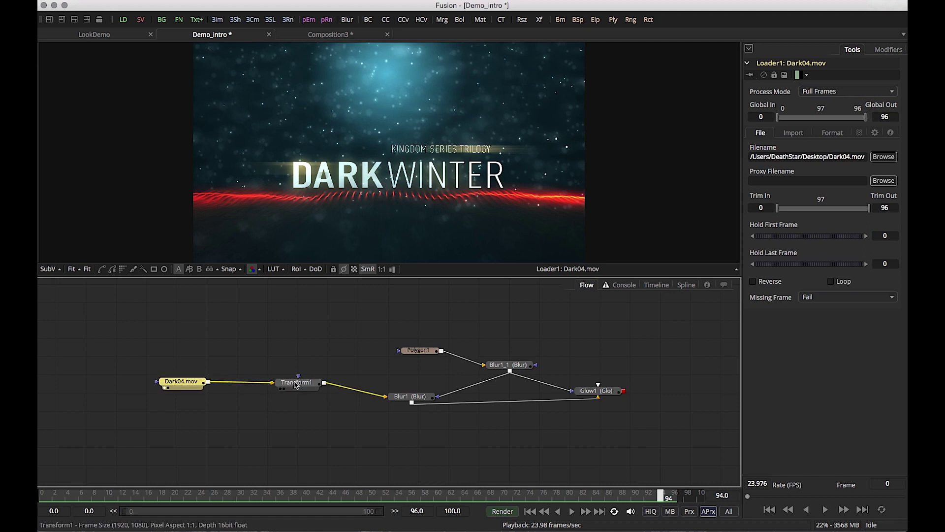
pyautogui.moveTo(308, 385); pyautogui.dragTo(349, 187)
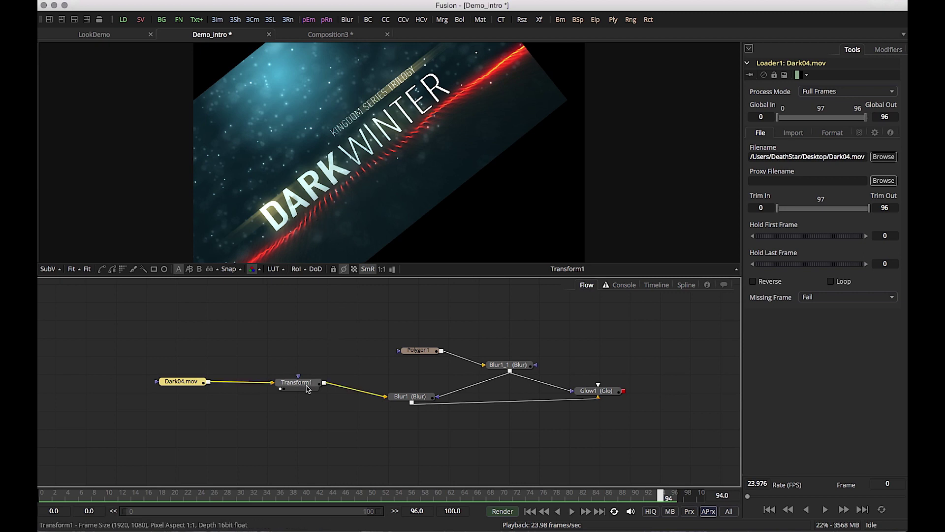
pyautogui.click(303, 384)
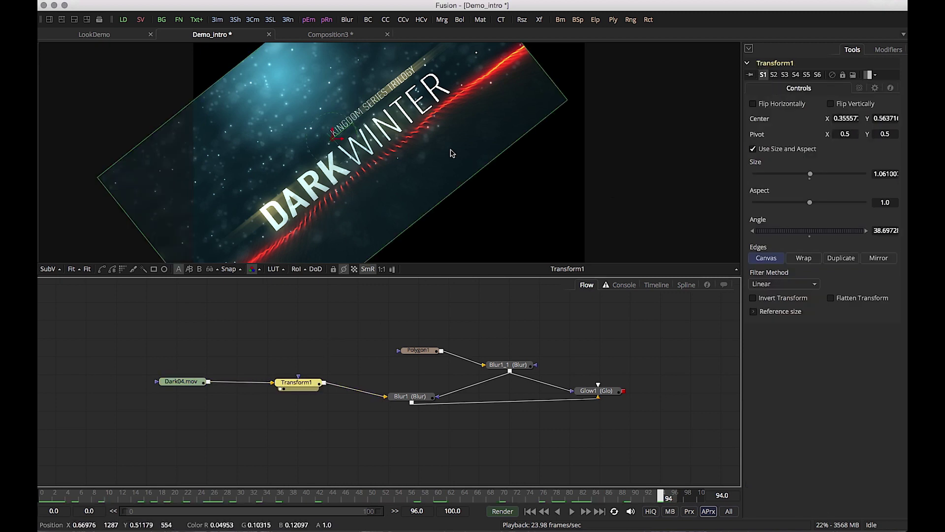
# Set Transform1 to Angle -22, Size 0.74, Center 0.48/0.52, placed between Dark04.mov and Blur1.
pyautogui.moveTo(368, 139); pyautogui.dragTo(361, 184)
pyautogui.moveTo(333, 138); pyautogui.dragTo(458, 237)
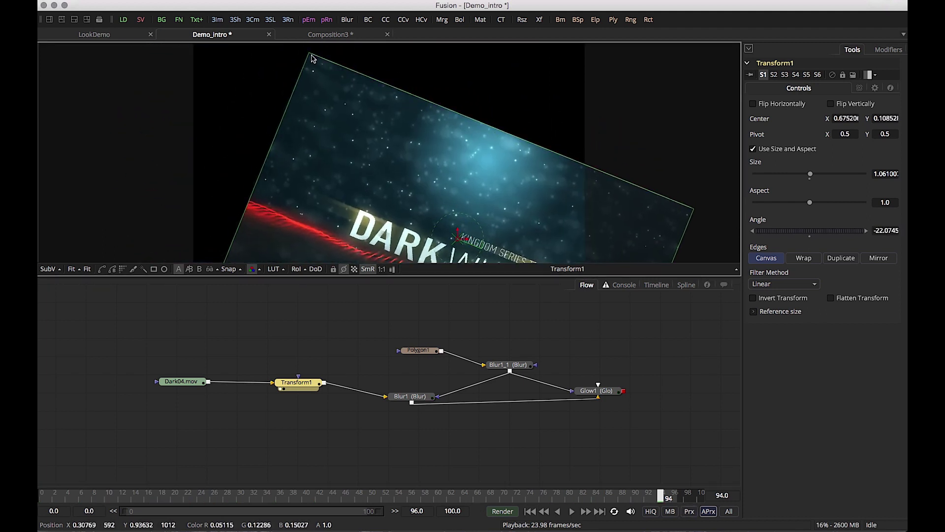
pyautogui.moveTo(309, 56); pyautogui.dragTo(375, 120)
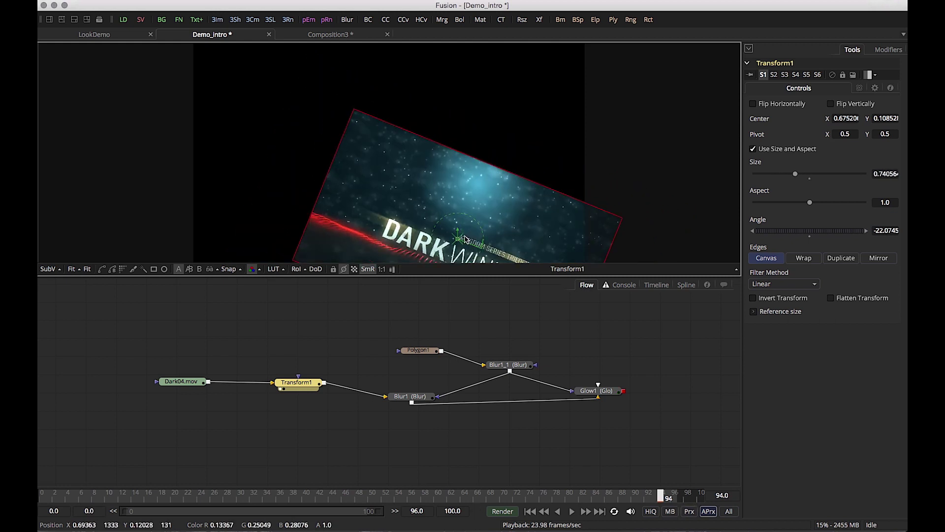
pyautogui.moveTo(458, 241); pyautogui.dragTo(383, 150)
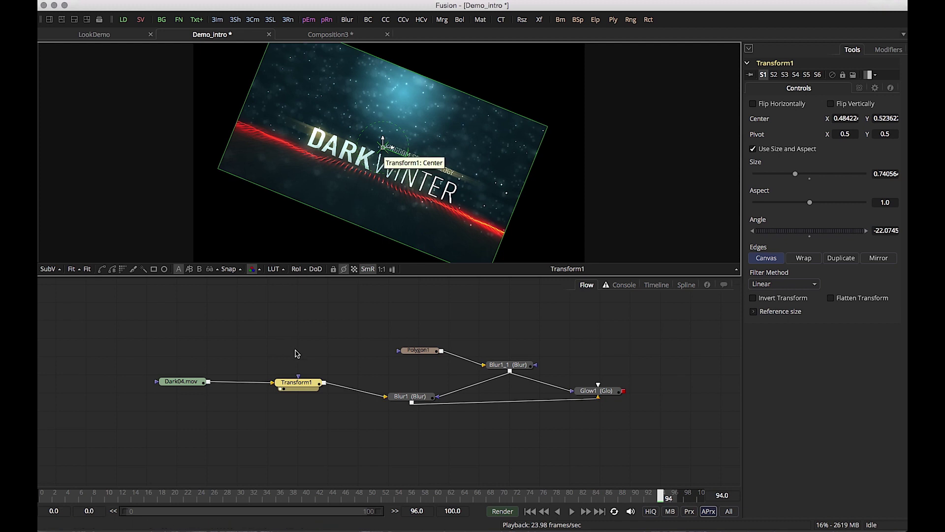
pyautogui.moveTo(304, 383); pyautogui.dragTo(187, 399)
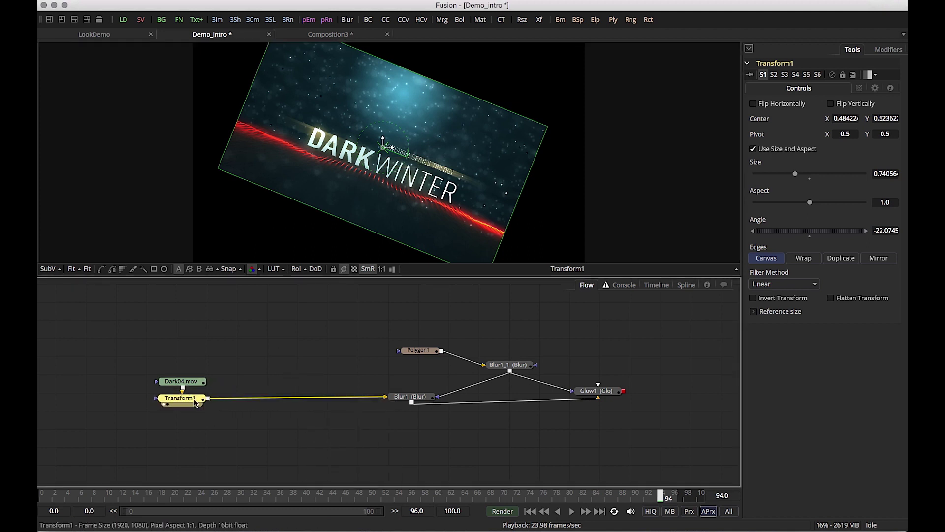
pyautogui.moveTo(187, 399); pyautogui.dragTo(264, 387)
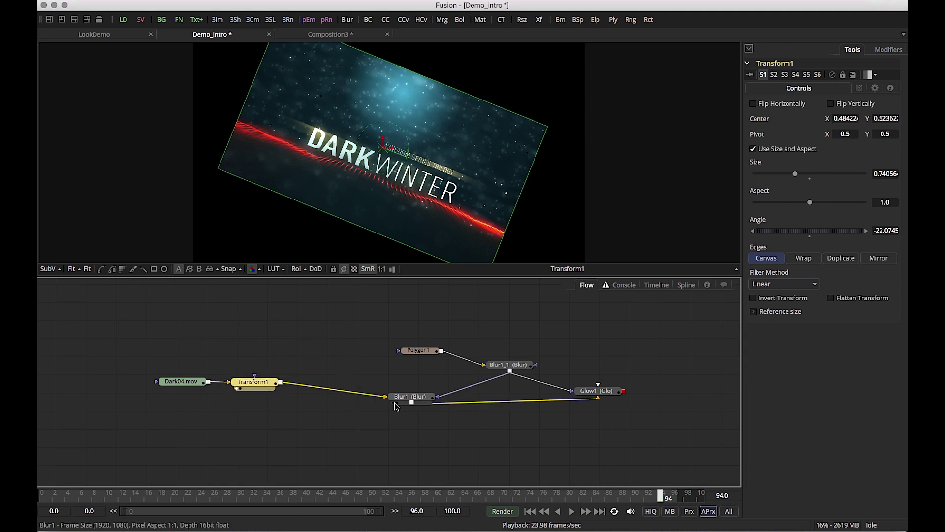
# Place Blur1 next to Transform1 and view its full-frame blur at Size about 54.76.
pyautogui.moveTo(406, 399); pyautogui.dragTo(338, 386)
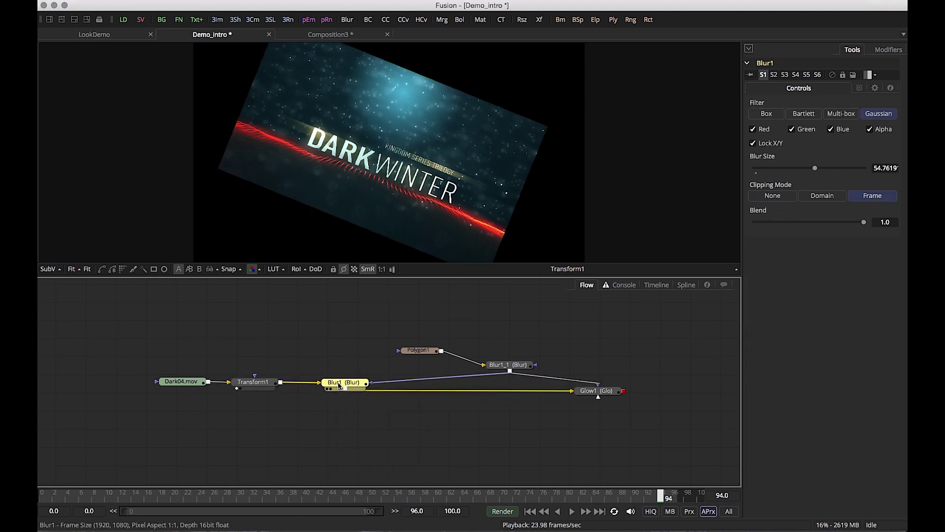
pyautogui.moveTo(253, 383); pyautogui.dragTo(262, 384)
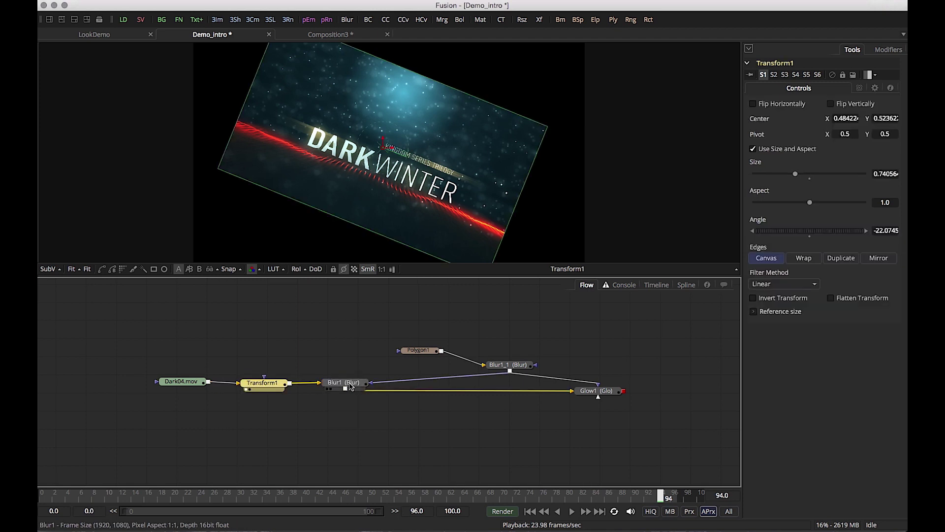
pyautogui.click(328, 388)
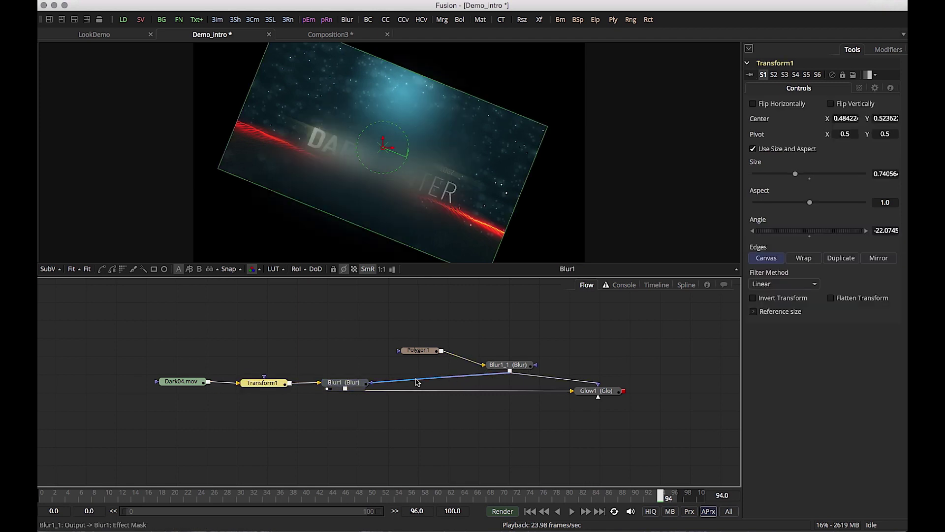
pyautogui.click(345, 389)
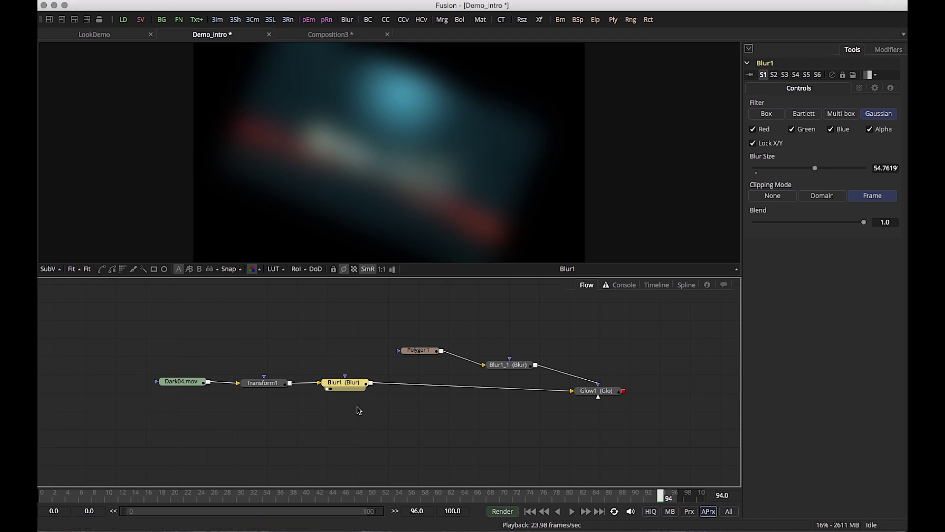
pyautogui.click(263, 382)
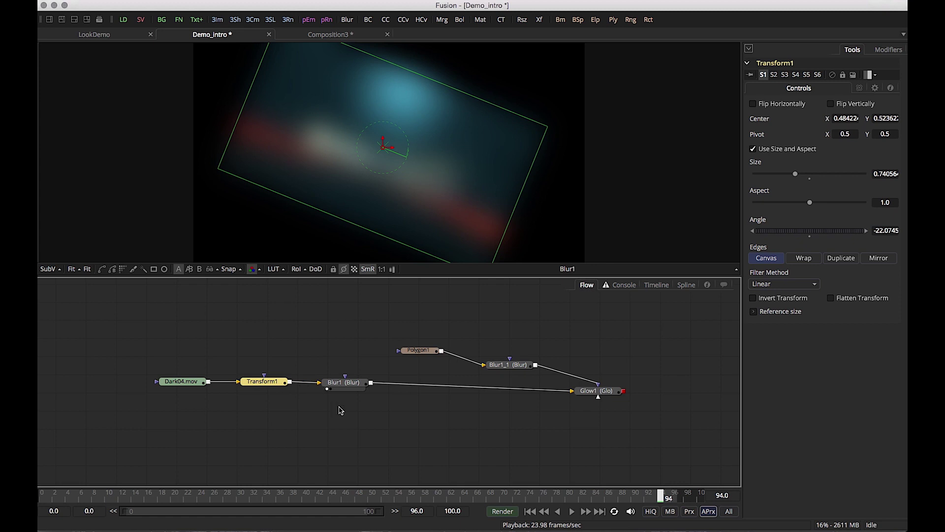
pyautogui.click(336, 358)
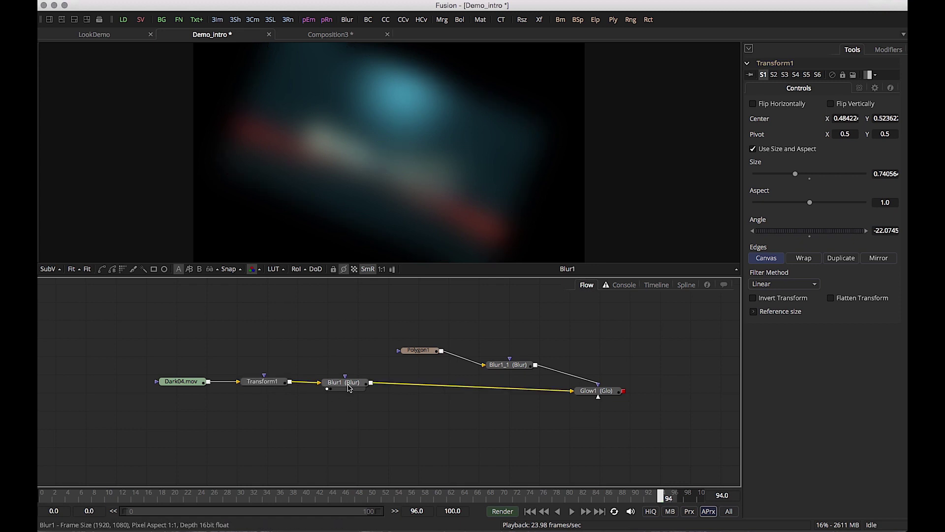
pyautogui.moveTo(349, 388); pyautogui.dragTo(351, 384)
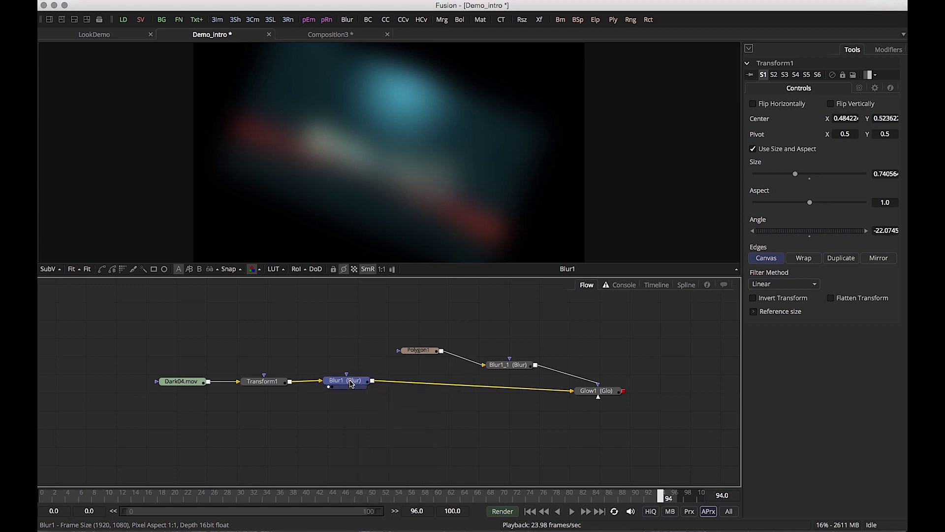
pyautogui.click(352, 384)
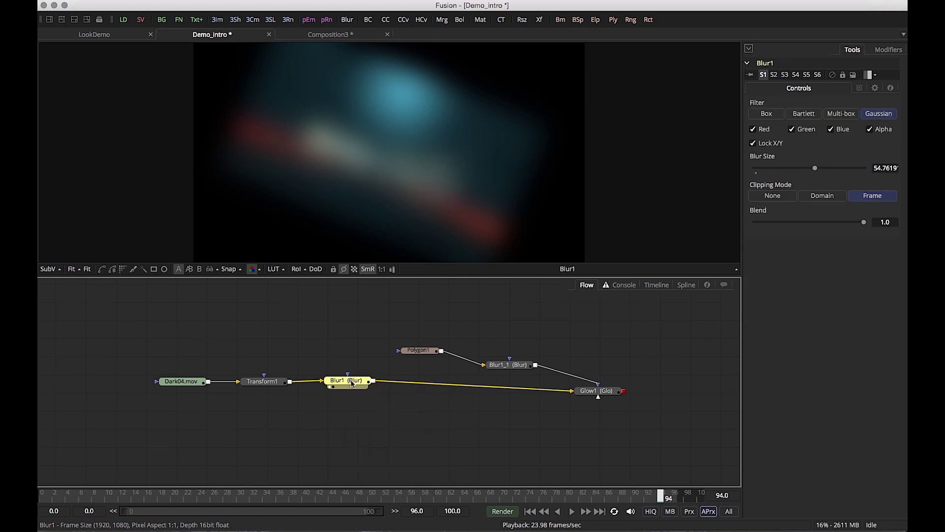
# Spread out the Dark04.mov, Transform1, Blur1 and Polygon1 nodes and preview the masked blur.
pyautogui.moveTo(182, 382); pyautogui.dragTo(139, 381)
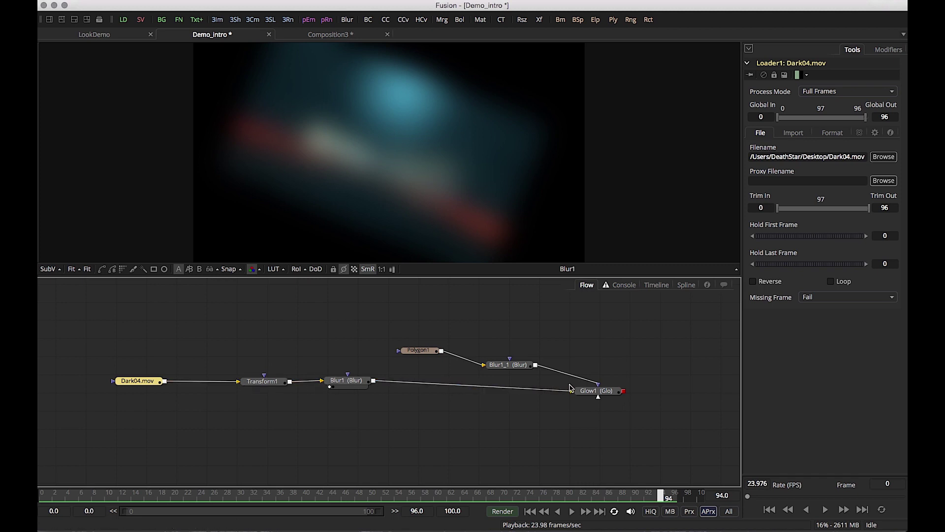
pyautogui.moveTo(346, 383); pyautogui.dragTo(368, 384)
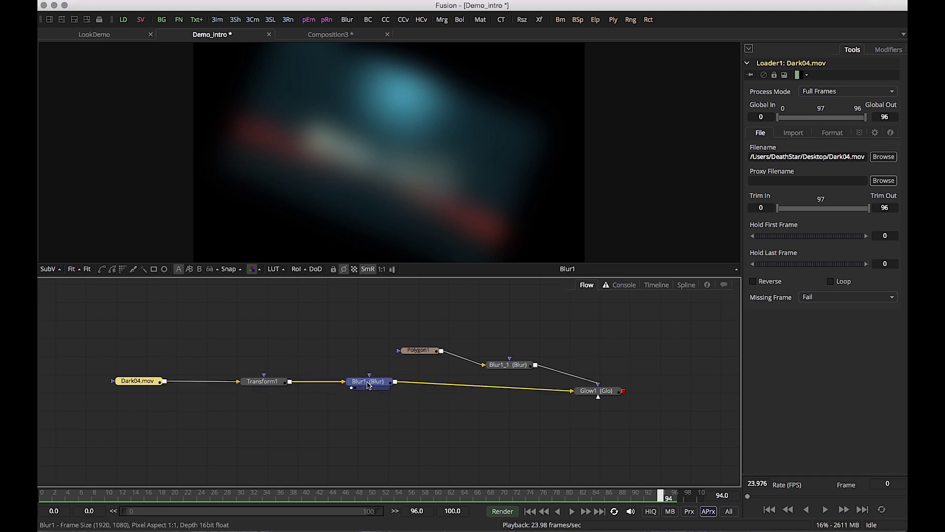
pyautogui.moveTo(346, 359); pyautogui.dragTo(96, 409)
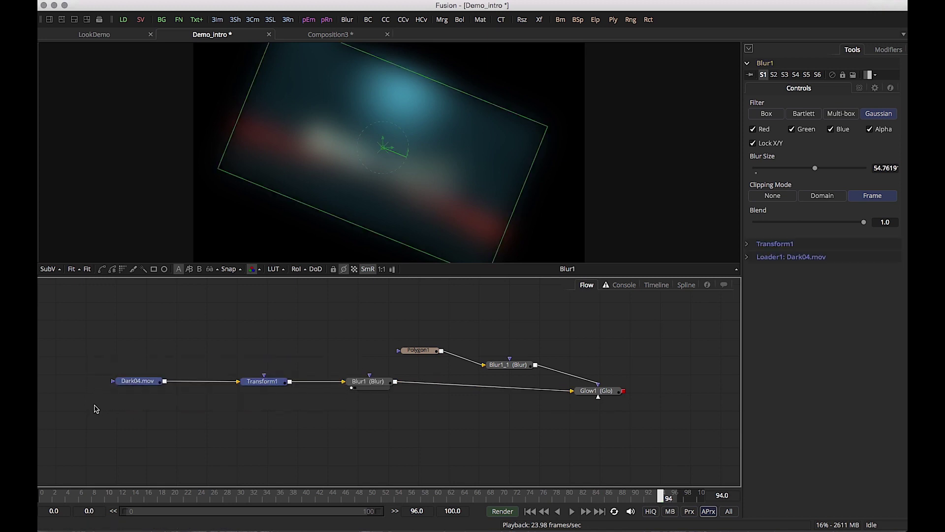
pyautogui.click(324, 354)
pyautogui.moveTo(367, 383); pyautogui.dragTo(359, 384)
pyautogui.moveTo(416, 350); pyautogui.dragTo(363, 377)
pyautogui.click(336, 359)
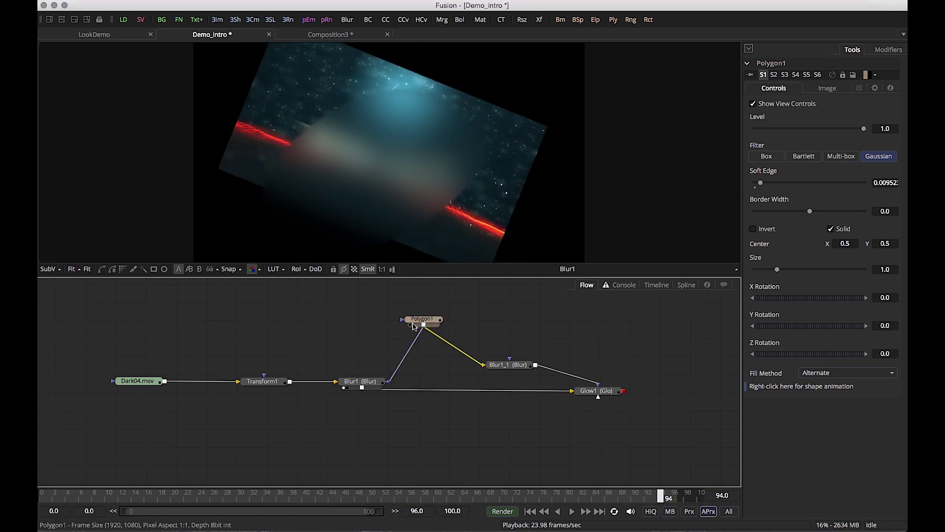
# Show Polygon1's shape overlay and move its node higher in the flow.
pyautogui.click(414, 326)
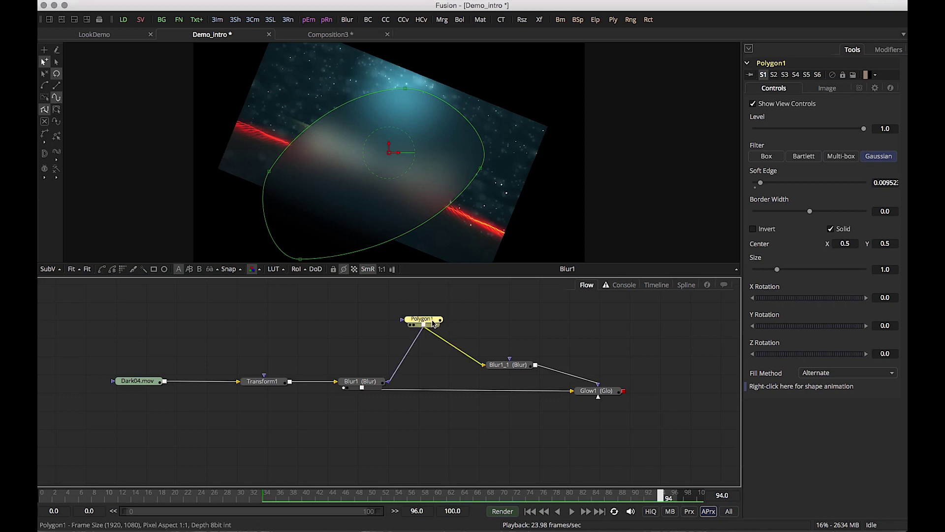
pyautogui.moveTo(424, 319); pyautogui.dragTo(438, 307)
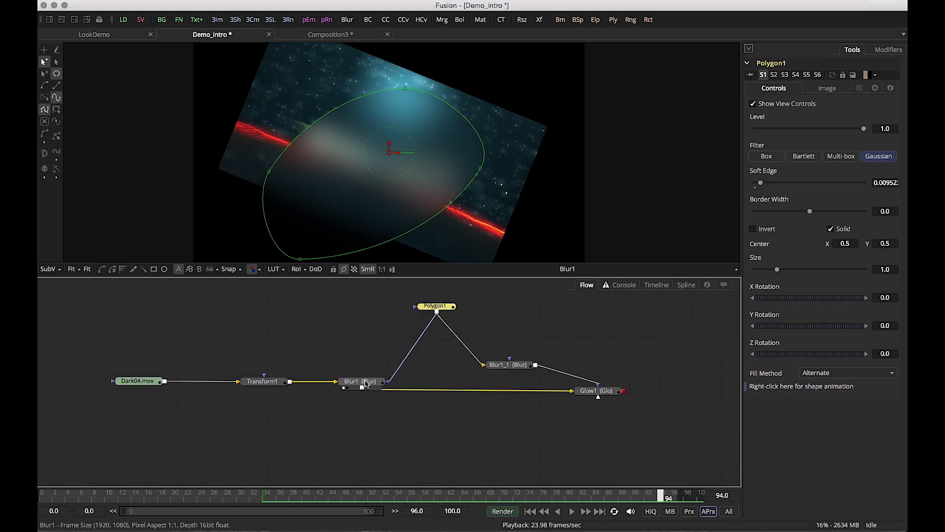
# Disconnect Polygon1 from Blur1's mask so Blur1 blurs the whole frame, with checkerboard transparency shown.
pyautogui.moveTo(366, 379); pyautogui.dragTo(360, 398)
pyautogui.click(327, 367)
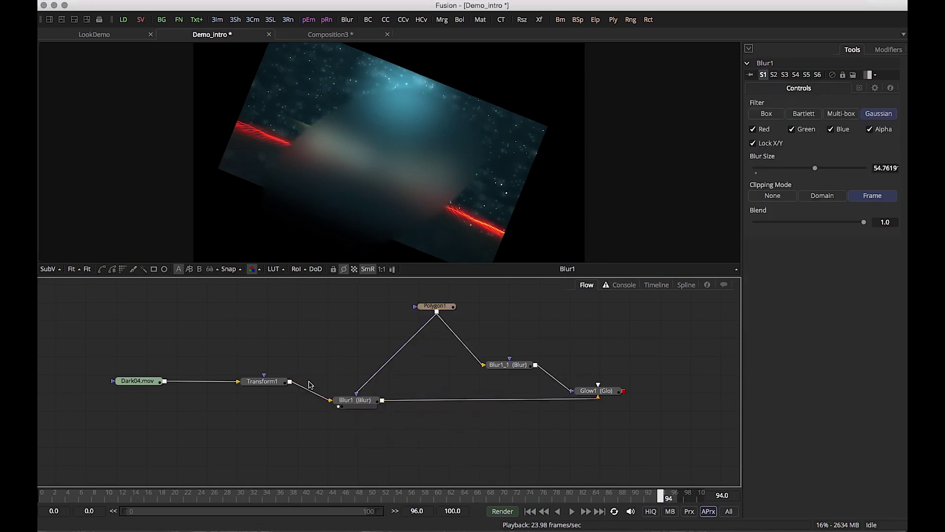
pyautogui.moveTo(290, 381); pyautogui.dragTo(356, 395)
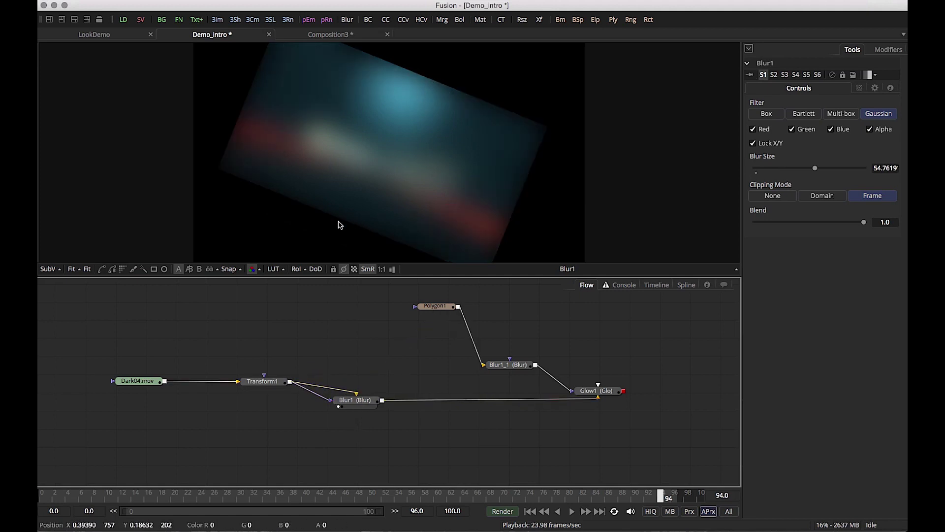
pyautogui.click(354, 269)
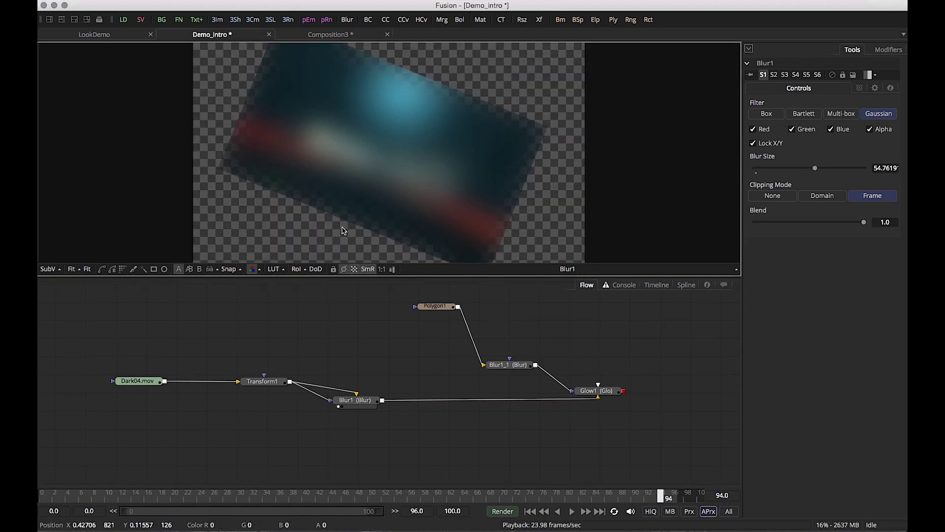
pyautogui.moveTo(337, 389); pyautogui.dragTo(450, 398)
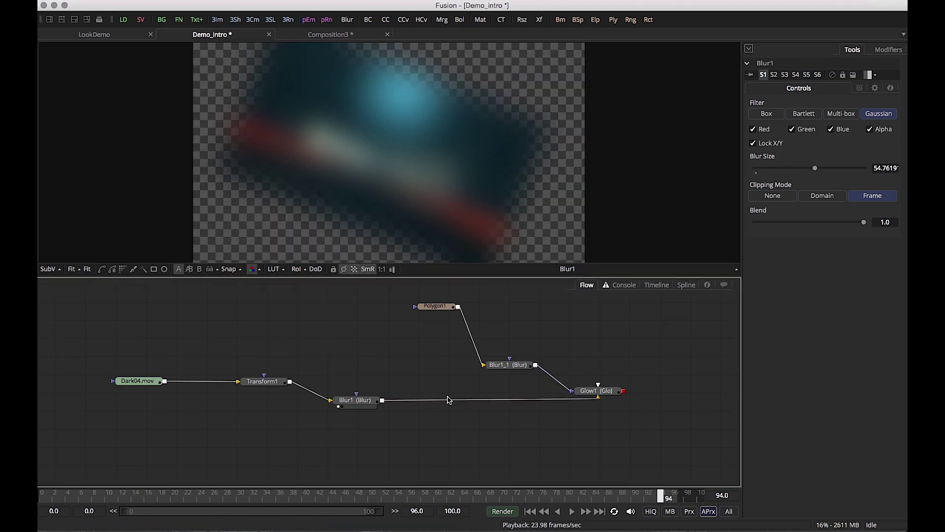
# View Glow1's output and reconnect Blur1_1 into Glow1's effect mask input.
pyautogui.click(356, 400)
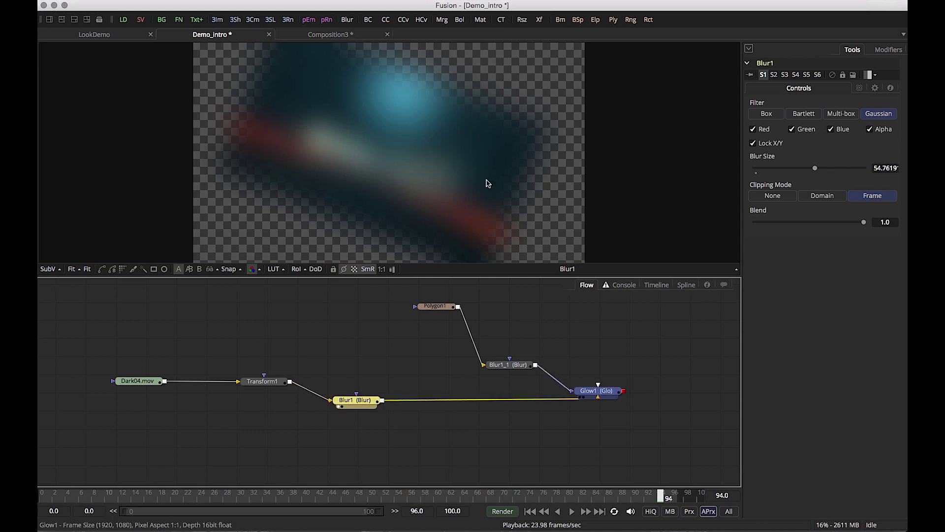
pyautogui.moveTo(523, 222); pyautogui.dragTo(523, 222)
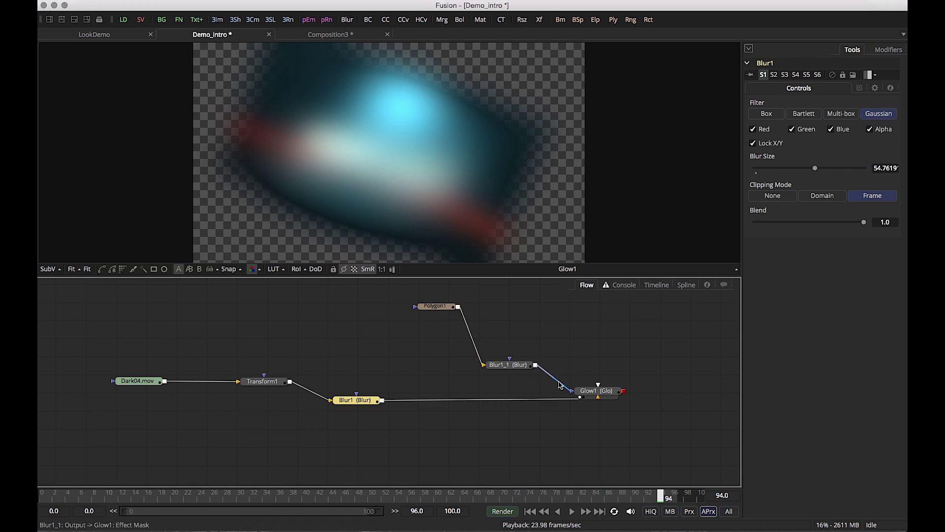
pyautogui.moveTo(575, 390); pyautogui.dragTo(542, 281)
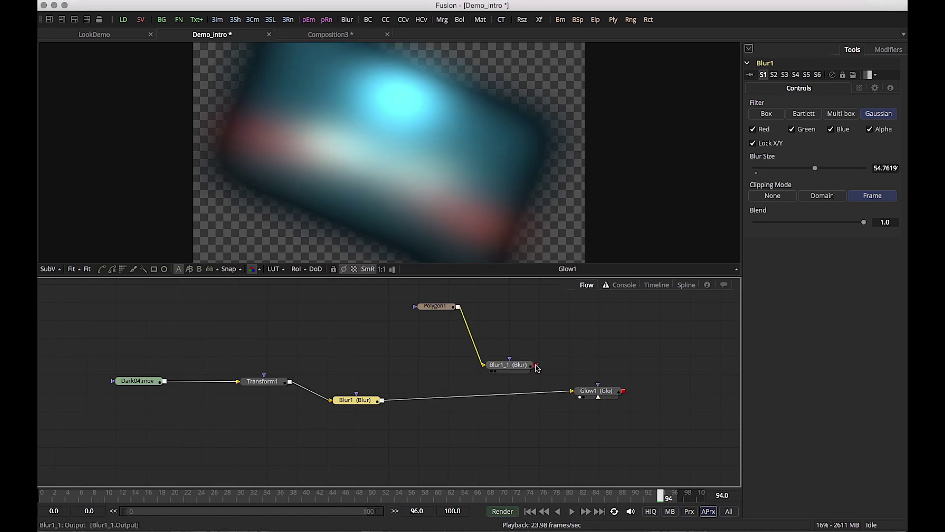
pyautogui.moveTo(535, 365); pyautogui.dragTo(598, 386)
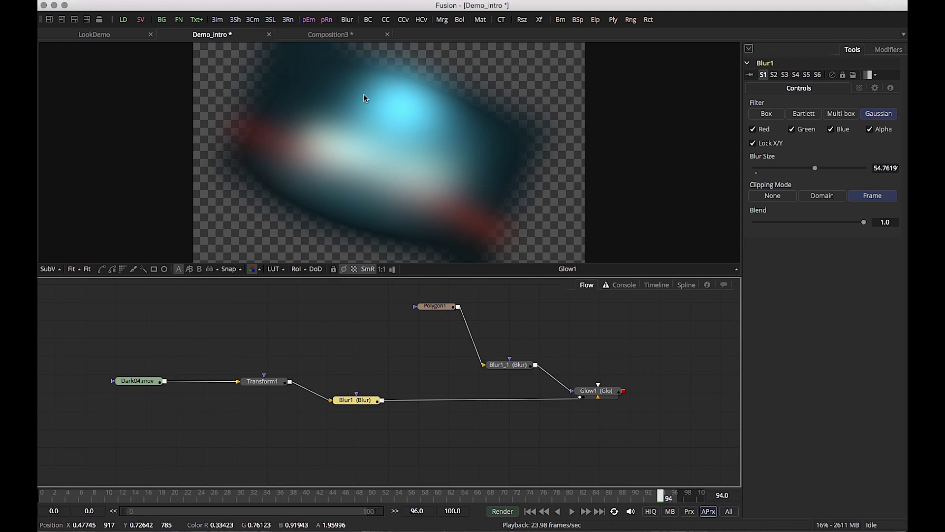
pyautogui.click(434, 306)
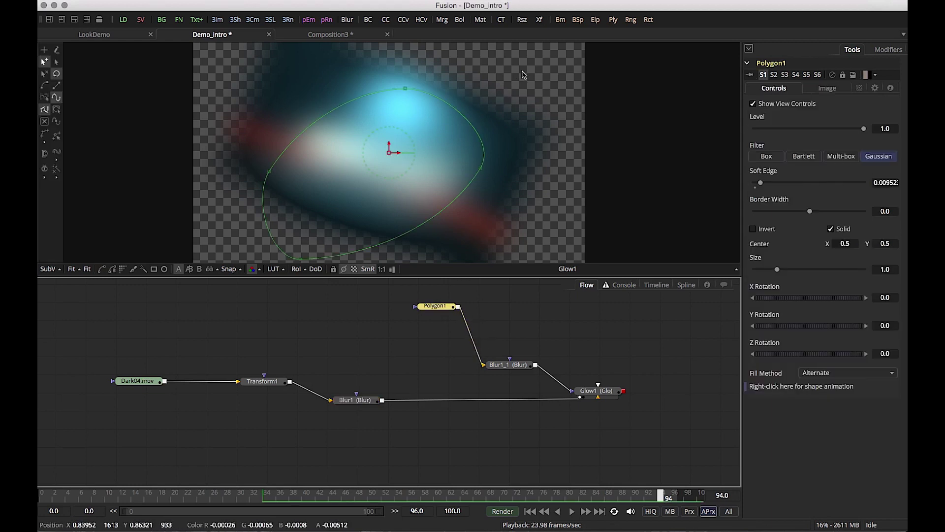
# Select all Polygon1 points, scale the shape down and move it up-left over the streak.
pyautogui.moveTo(525, 69); pyautogui.dragTo(215, 270)
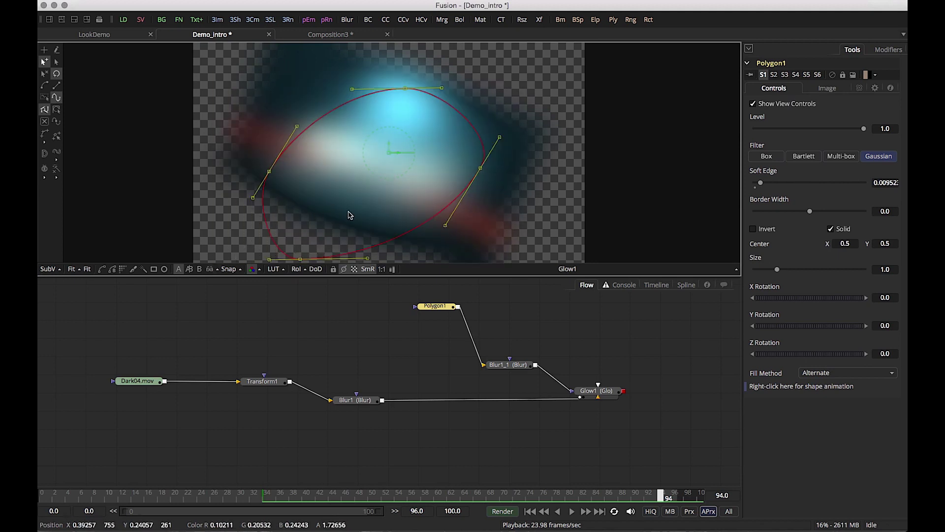
pyautogui.moveTo(432, 183); pyautogui.dragTo(113, 205)
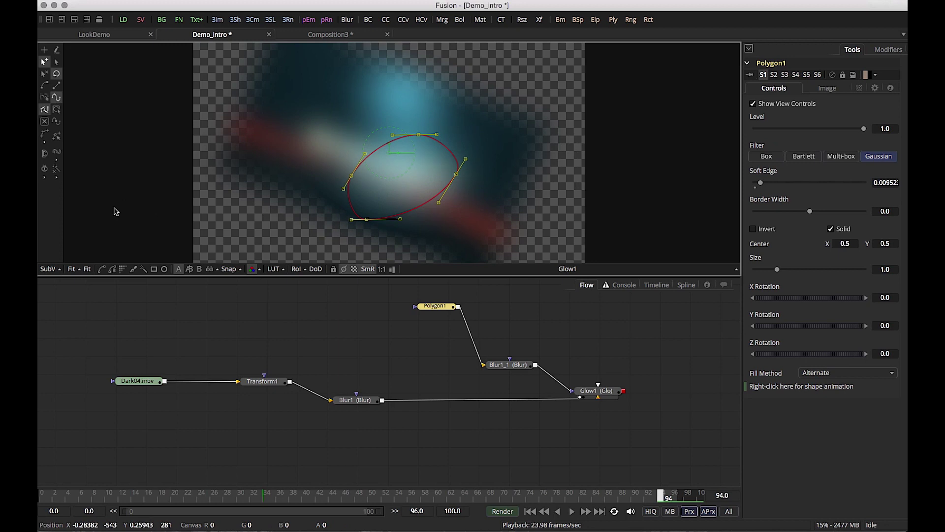
pyautogui.moveTo(495, 183); pyautogui.dragTo(376, 139)
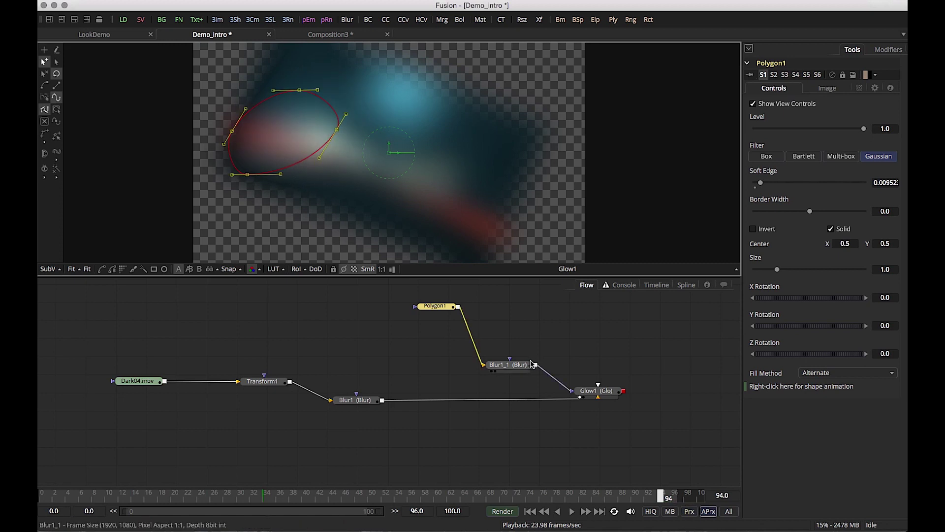
# Raise Glow1's Glow amount to about 0.87 and turn off the checkerboard background.
pyautogui.click(597, 390)
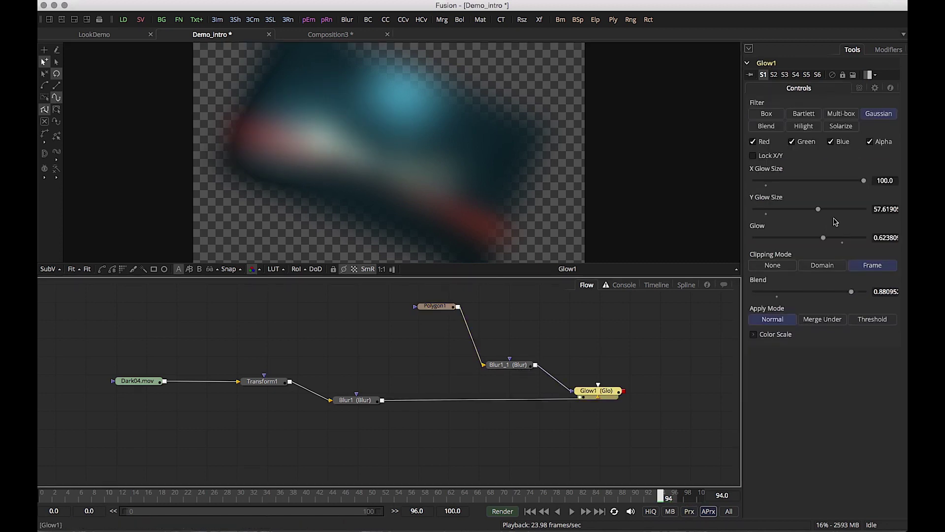
pyautogui.moveTo(824, 238); pyautogui.dragTo(851, 242)
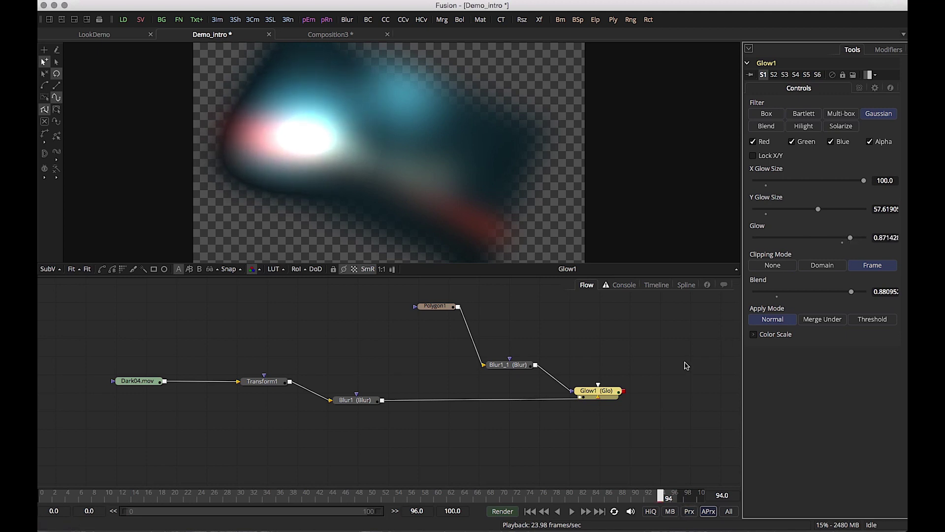
pyautogui.click(354, 269)
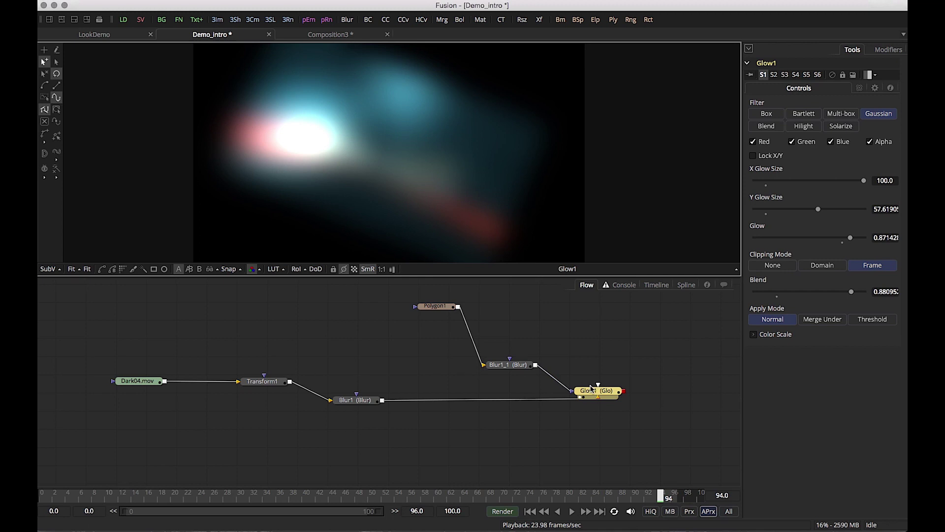
pyautogui.moveTo(596, 390); pyautogui.dragTo(596, 396)
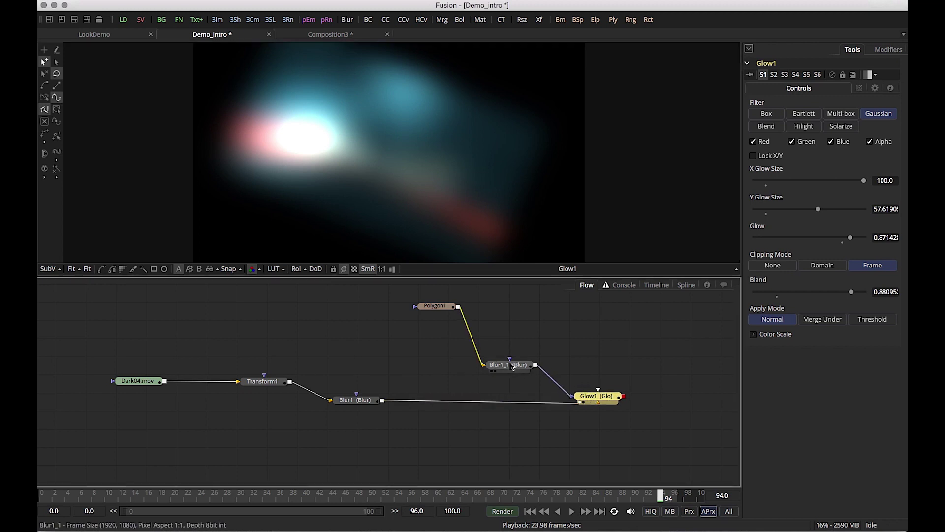
# Stack Polygon1 directly above Blur1_1 in the flow and view Polygon1's output.
pyautogui.moveTo(512, 365); pyautogui.dragTo(525, 307)
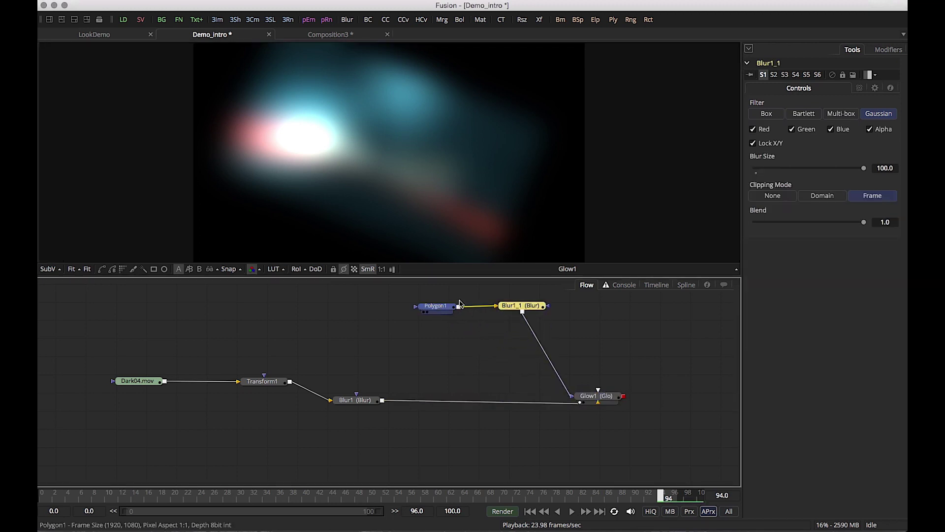
pyautogui.moveTo(438, 306); pyautogui.dragTo(517, 290)
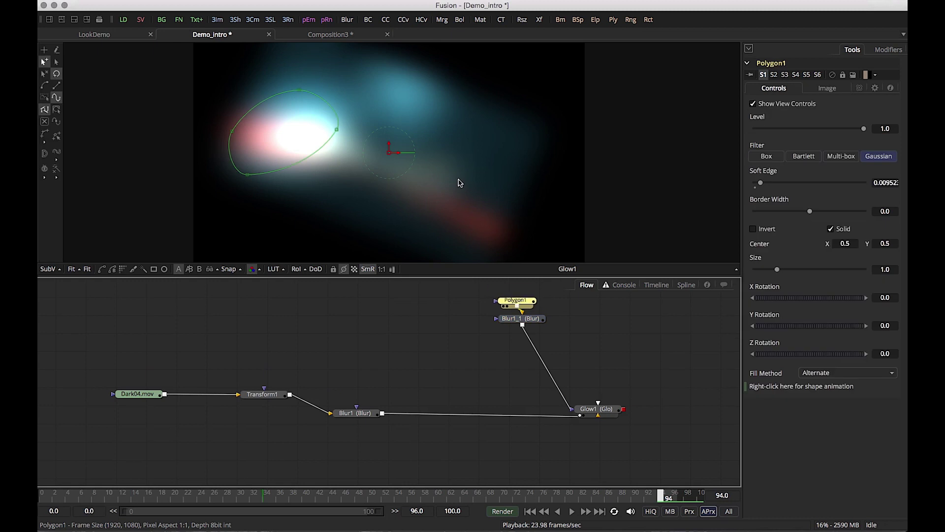
pyautogui.press('1')
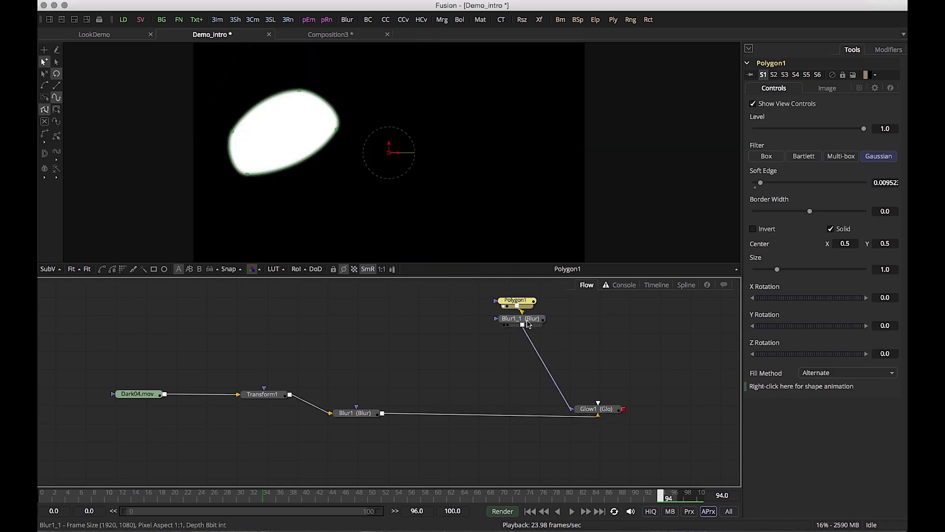
pyautogui.moveTo(527, 326); pyautogui.dragTo(526, 343)
# Reset Polygon1's Soft Edge to 0, hide the outline overlay, and view Blur1_1's blurred mask.
pyautogui.click(517, 301)
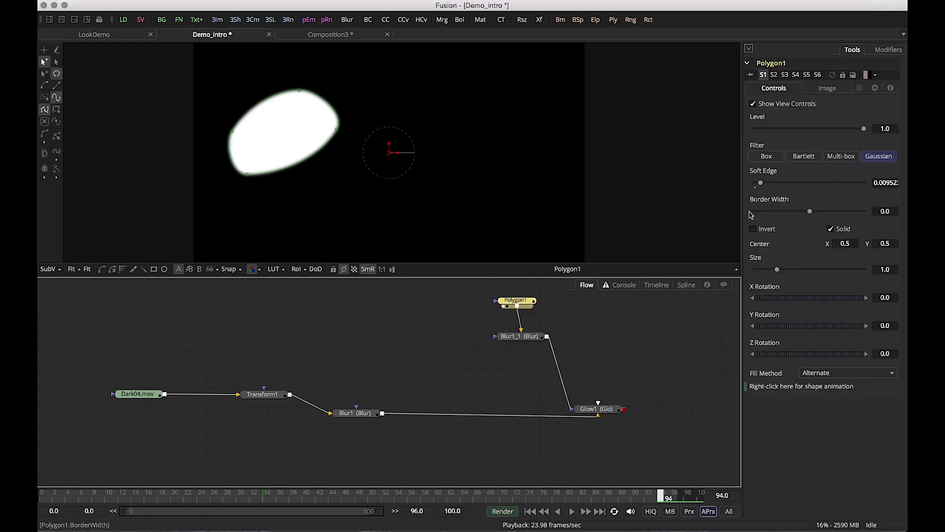
pyautogui.doubleClick(761, 182)
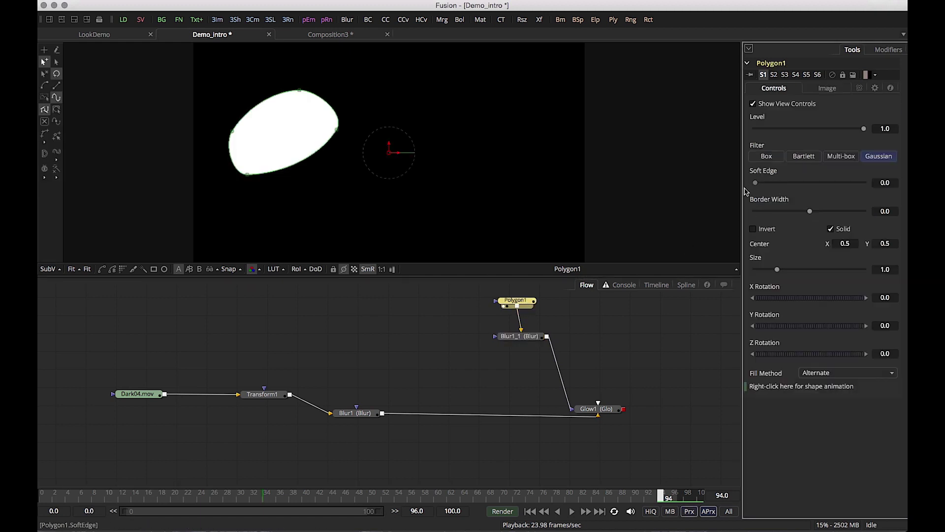
pyautogui.click(343, 269)
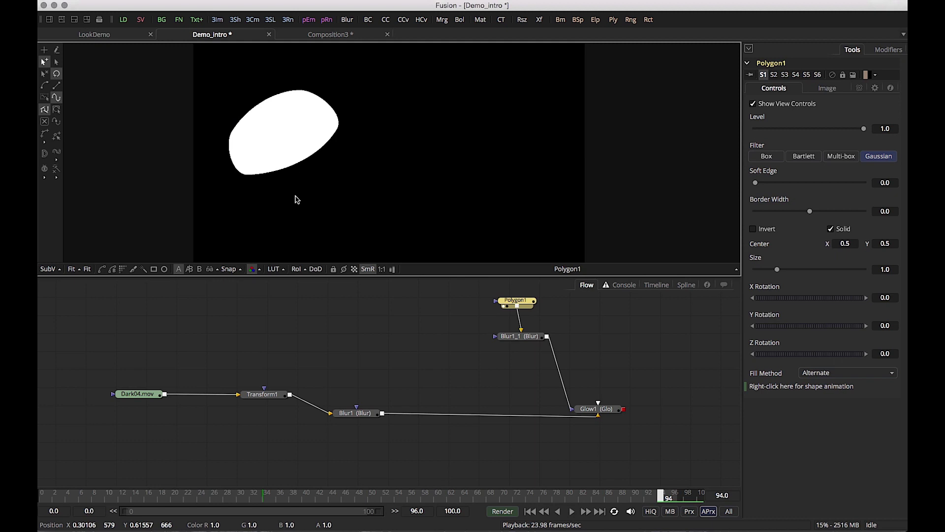
pyautogui.moveTo(520, 337); pyautogui.dragTo(305, 165)
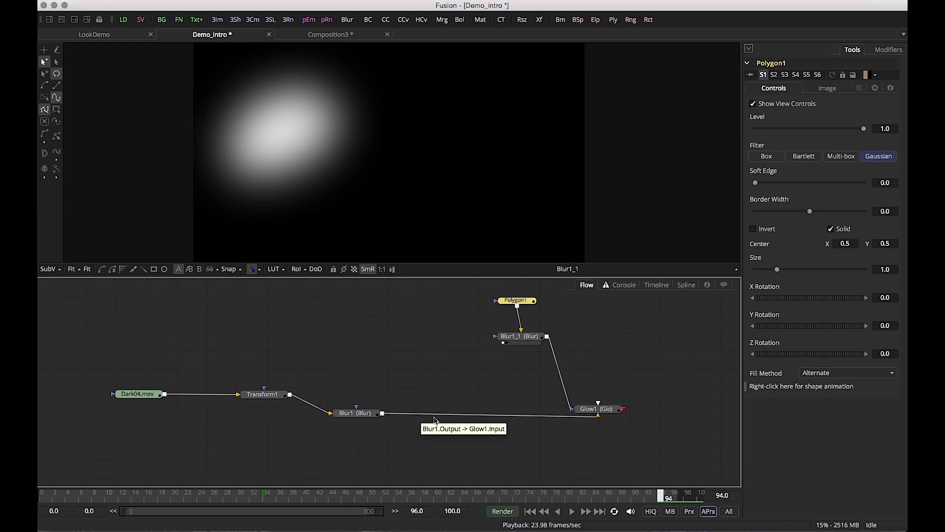
# View Glow1's masked output and move Transform1 and the Dark04.mov loader down into line.
pyautogui.click(512, 340)
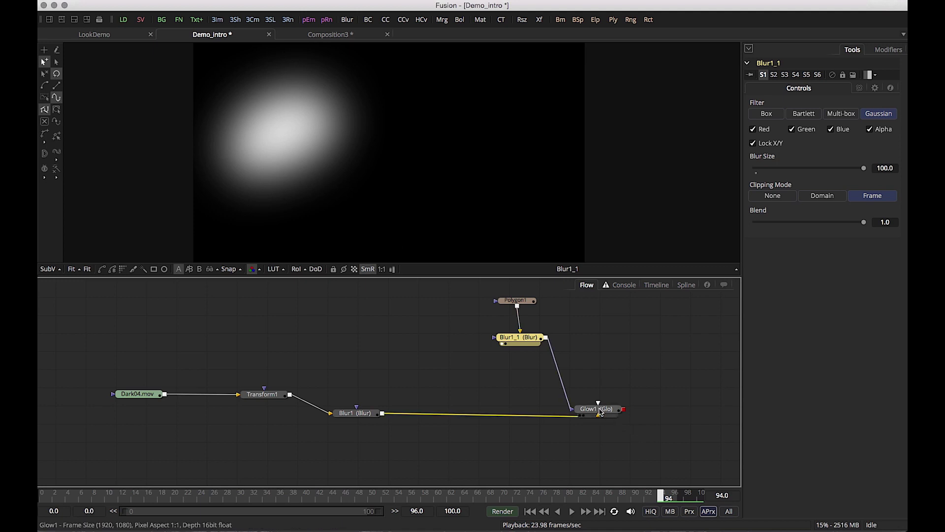
pyautogui.press('1')
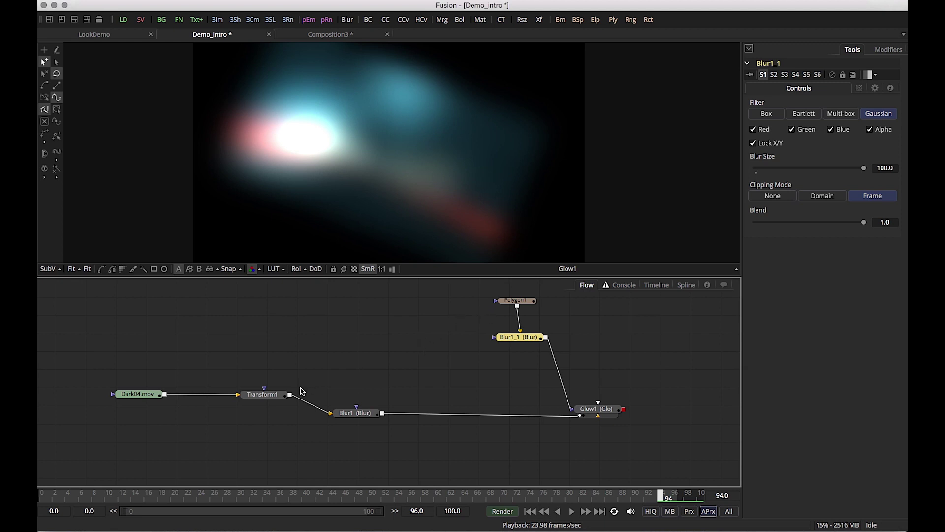
pyautogui.moveTo(272, 395); pyautogui.dragTo(271, 408)
pyautogui.moveTo(146, 397); pyautogui.dragTo(190, 409)
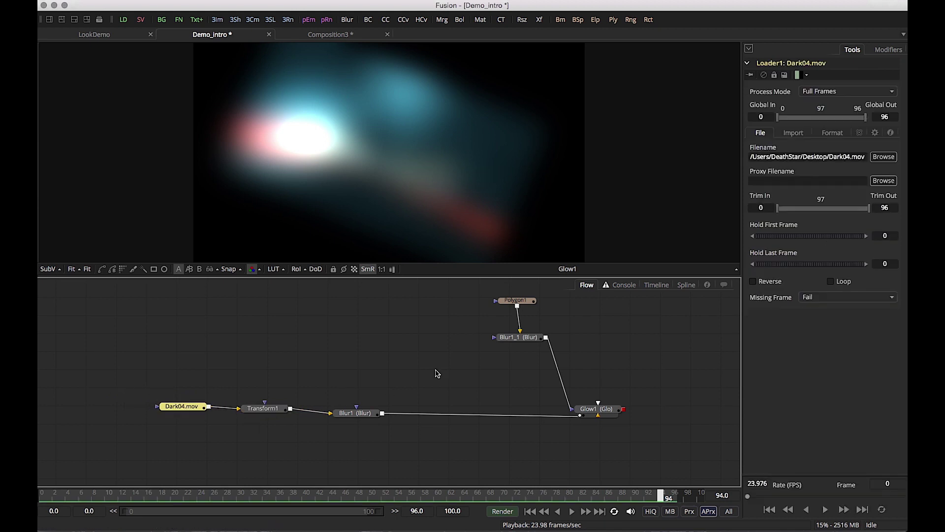
# Align Blur1 and Transform1 in one row with the chain, then switch to the LookDemo comp.
pyautogui.moveTo(357, 416); pyautogui.dragTo(366, 412)
pyautogui.moveTo(263, 408); pyautogui.dragTo(276, 407)
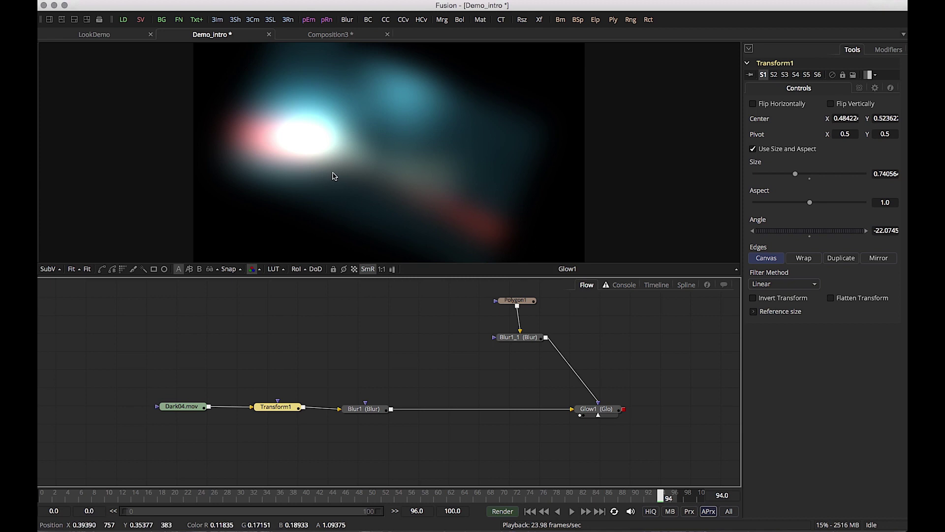
pyautogui.click(113, 39)
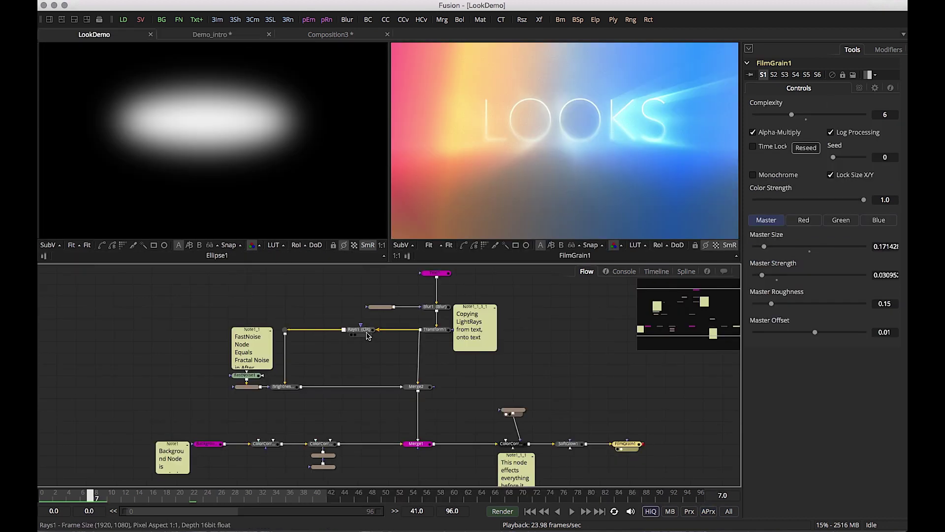
# Switch the LookDemo comp to a single large viewer layout.
pyautogui.click(50, 20)
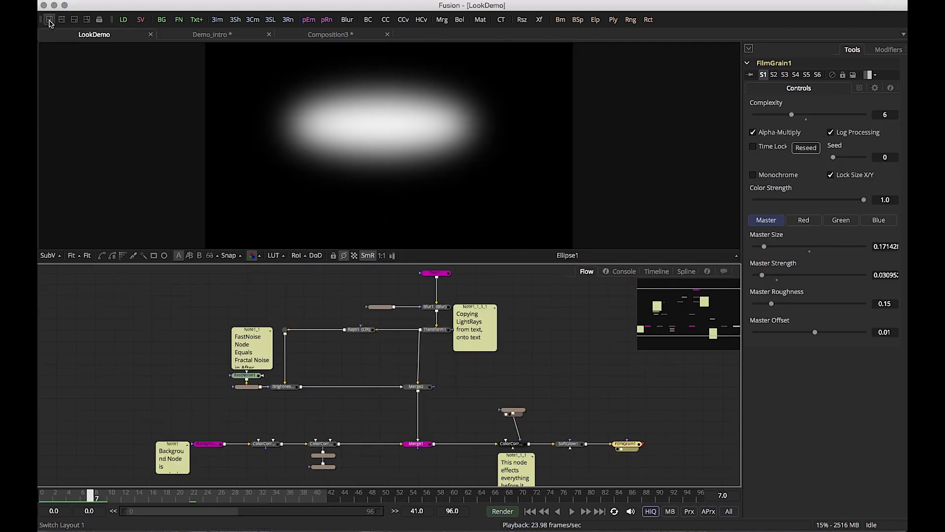